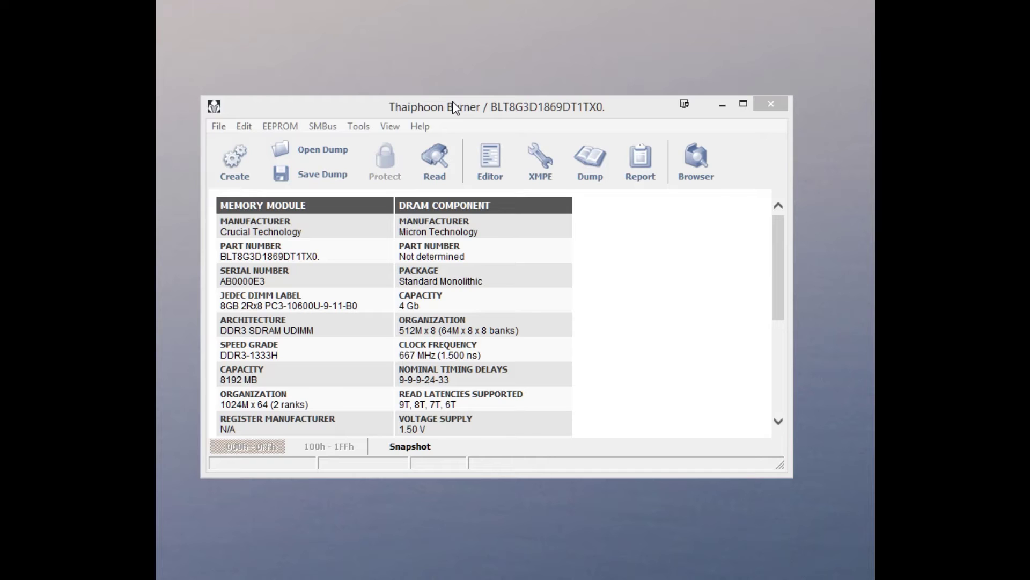
Read the memory module's SPD data on SMBus #0 at 53h
click(453, 102)
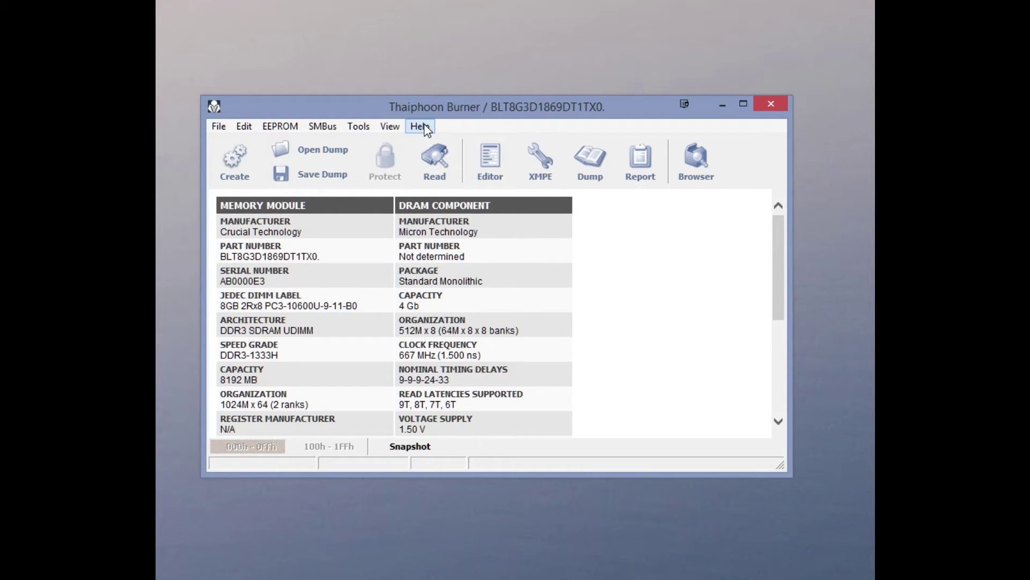
click(458, 159)
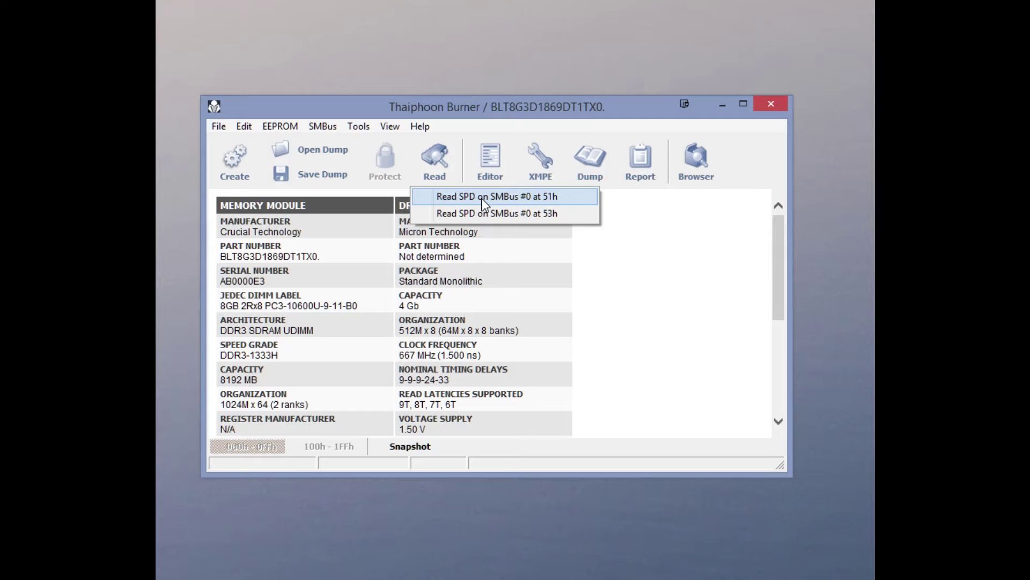
click(481, 213)
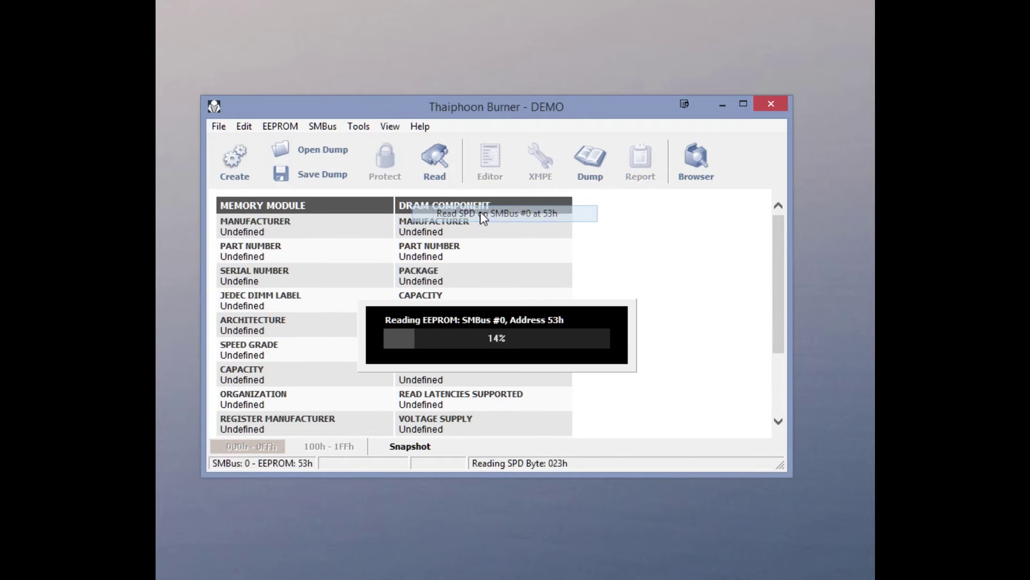
click(432, 156)
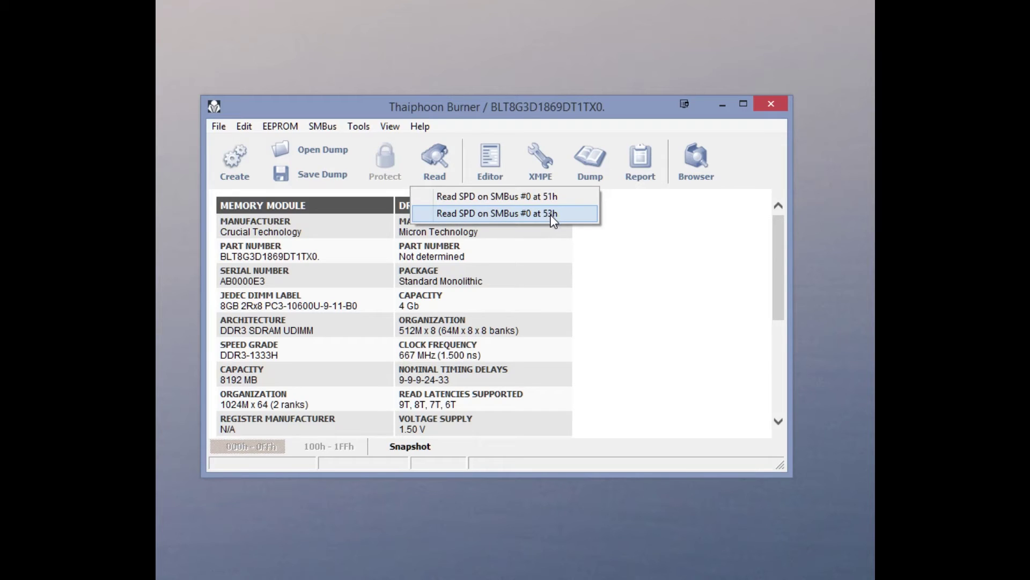
click(582, 275)
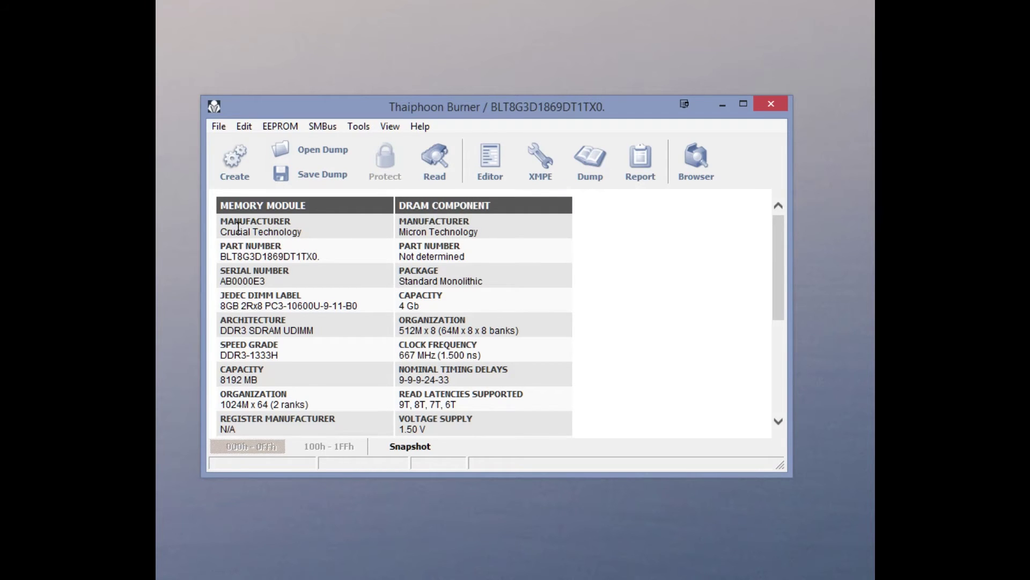
Examine the module's manufacturer, part number and JEDEC DIMM label in the SPD summary
drag(238, 228, 326, 280)
click(520, 356)
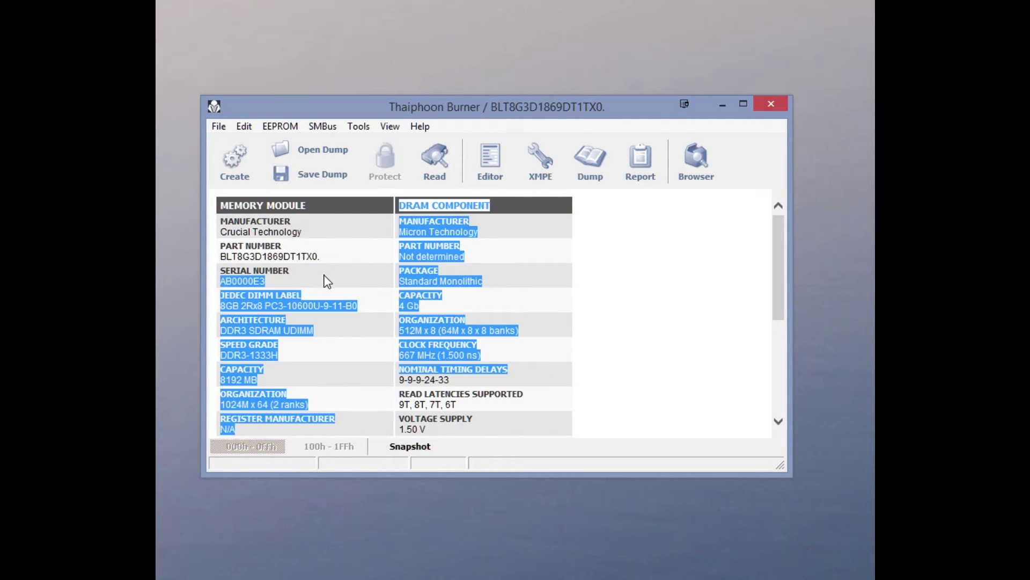
click(317, 273)
drag(289, 242, 535, 313)
click(536, 313)
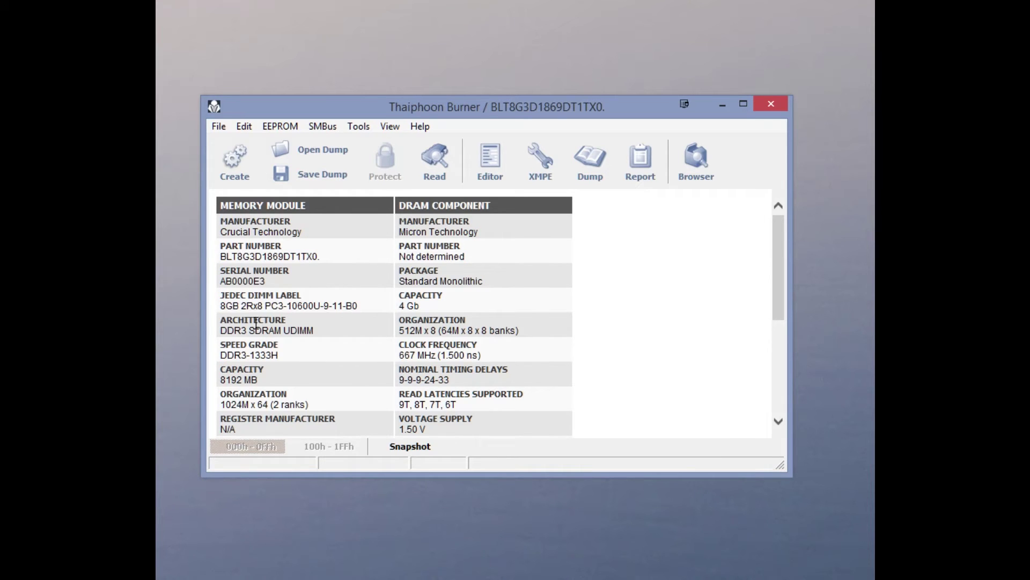
drag(241, 305, 272, 305)
drag(223, 306, 324, 306)
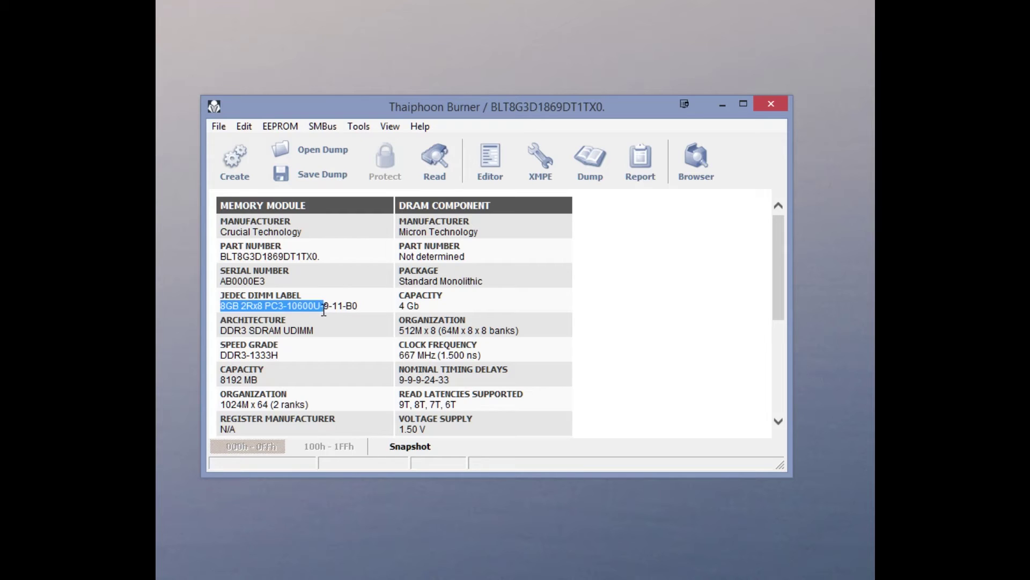
click(325, 317)
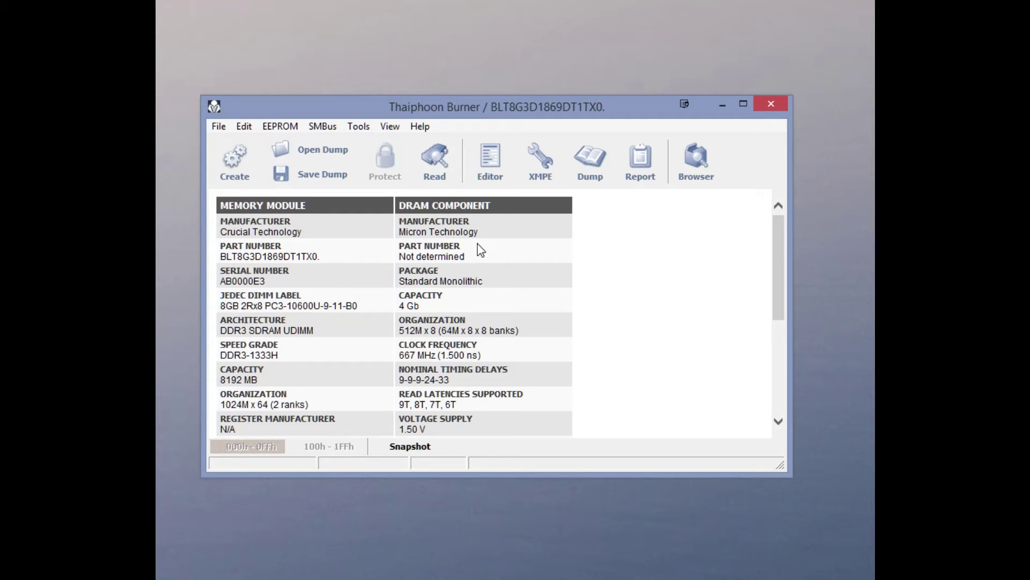
click(434, 158)
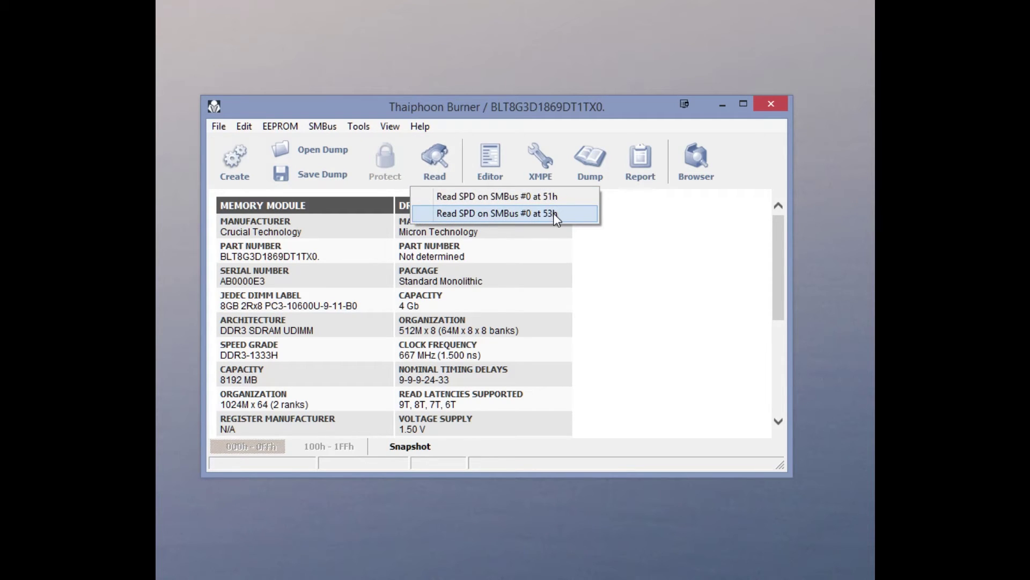
click(578, 249)
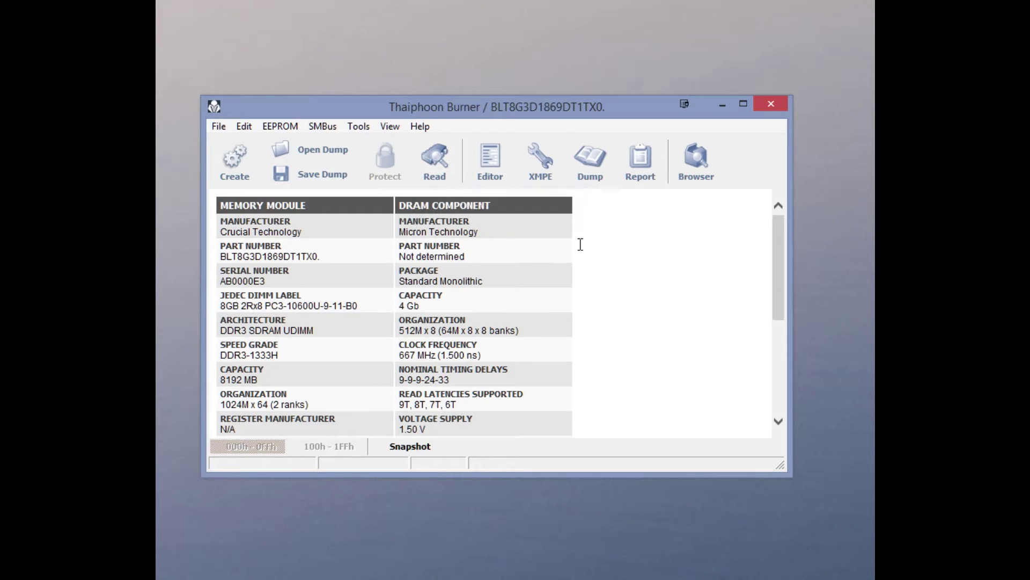
Open the Timing Table Editor and load the DDR3-1066G speed bin as the automatic timing settings
click(503, 171)
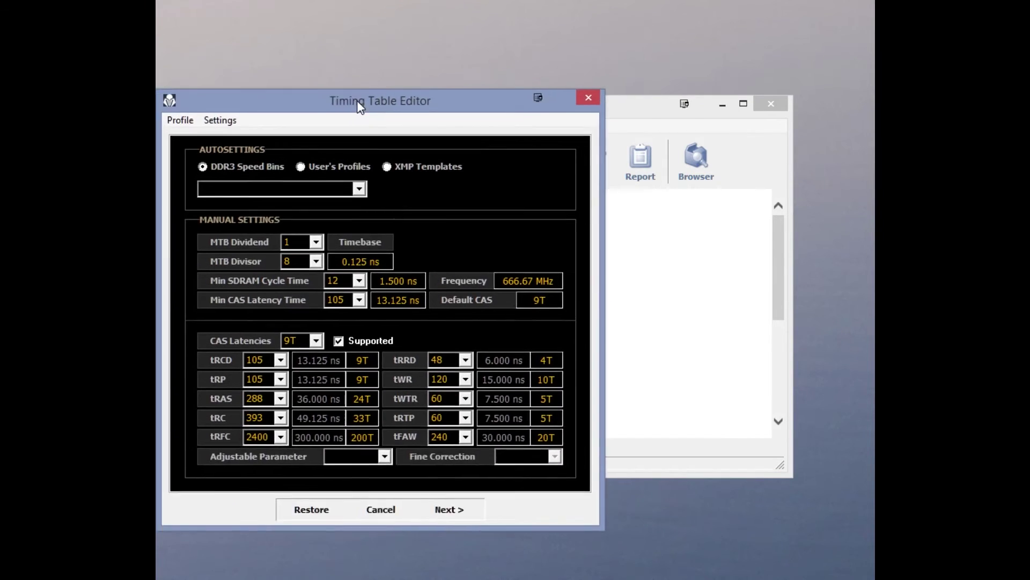
drag(364, 97, 503, 75)
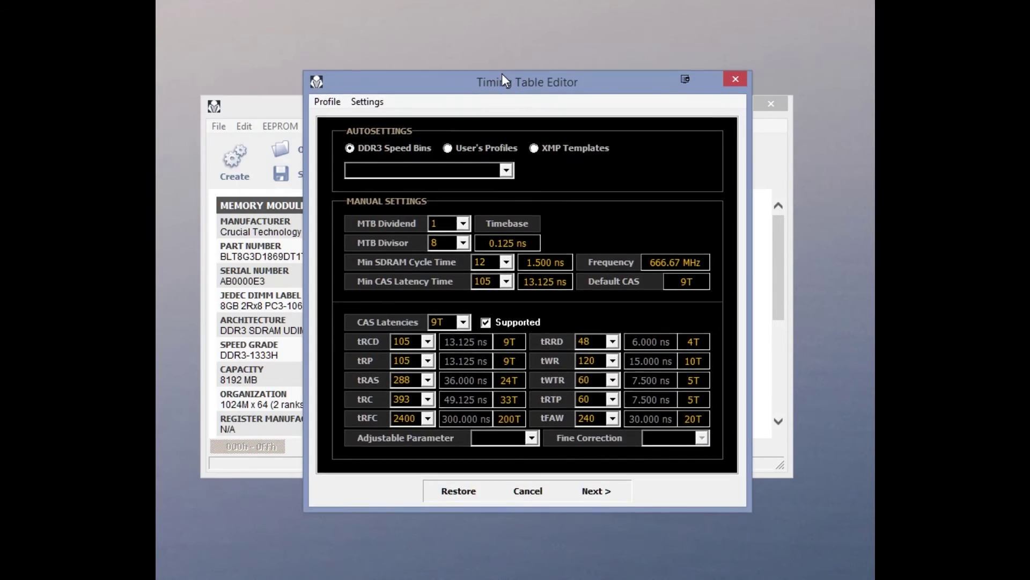
click(506, 170)
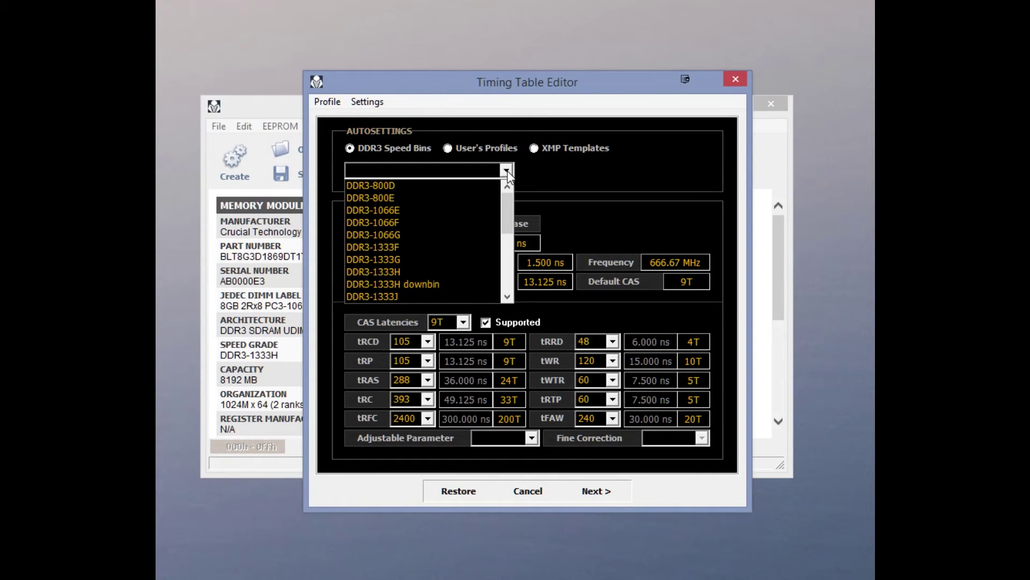
click(447, 236)
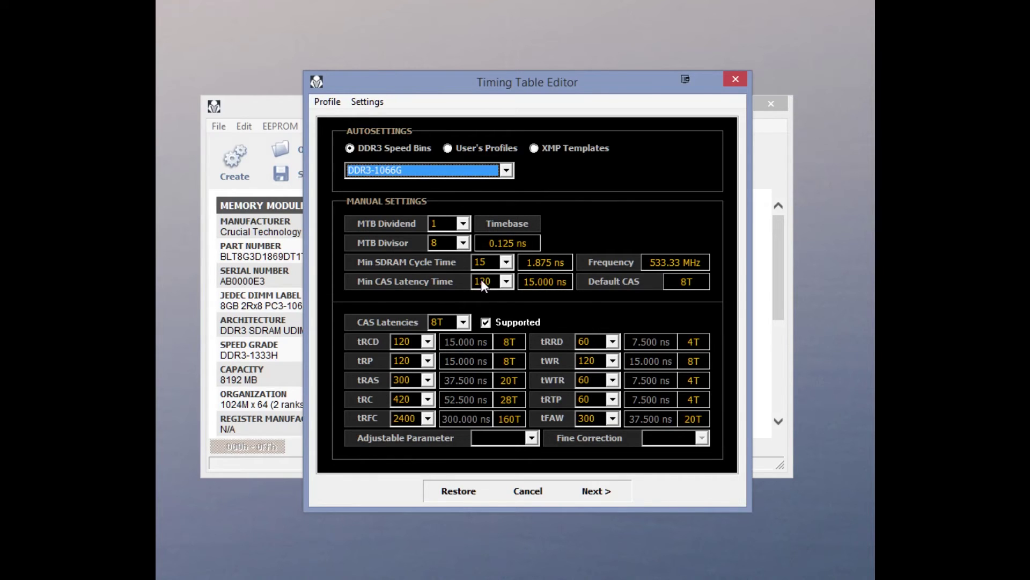
click(468, 171)
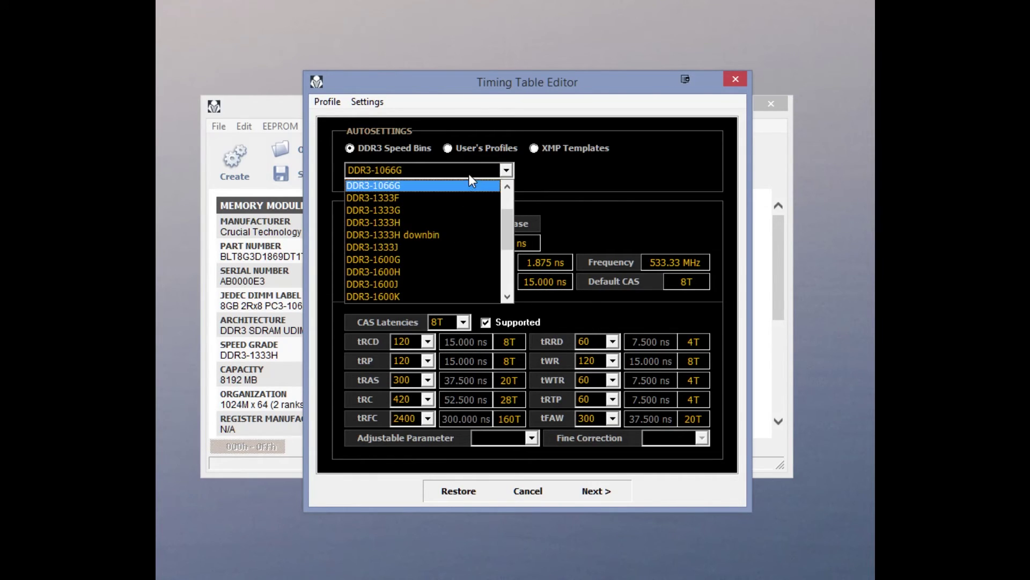
click(508, 189)
click(508, 189)
click(508, 189)
click(508, 189)
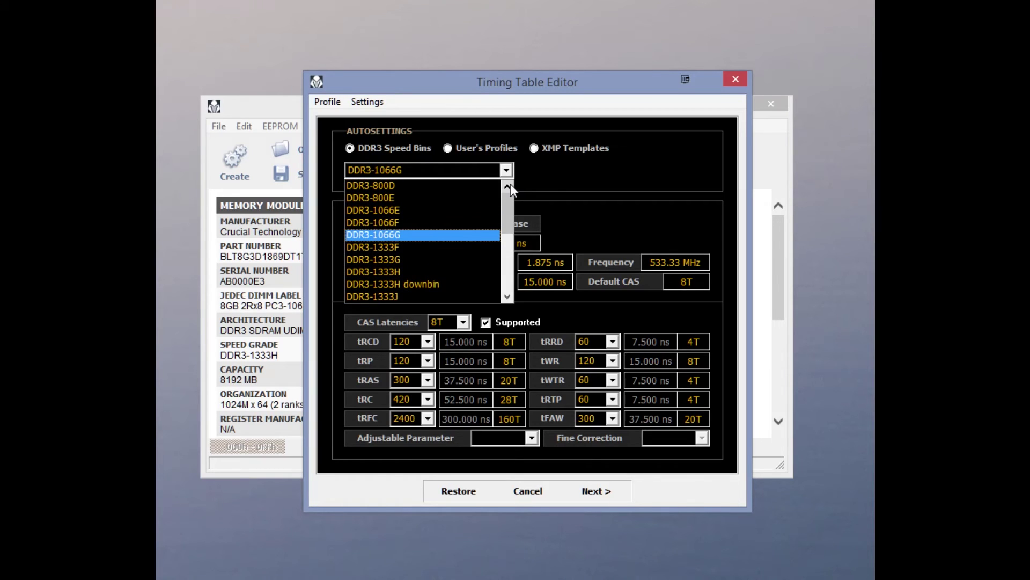
click(456, 233)
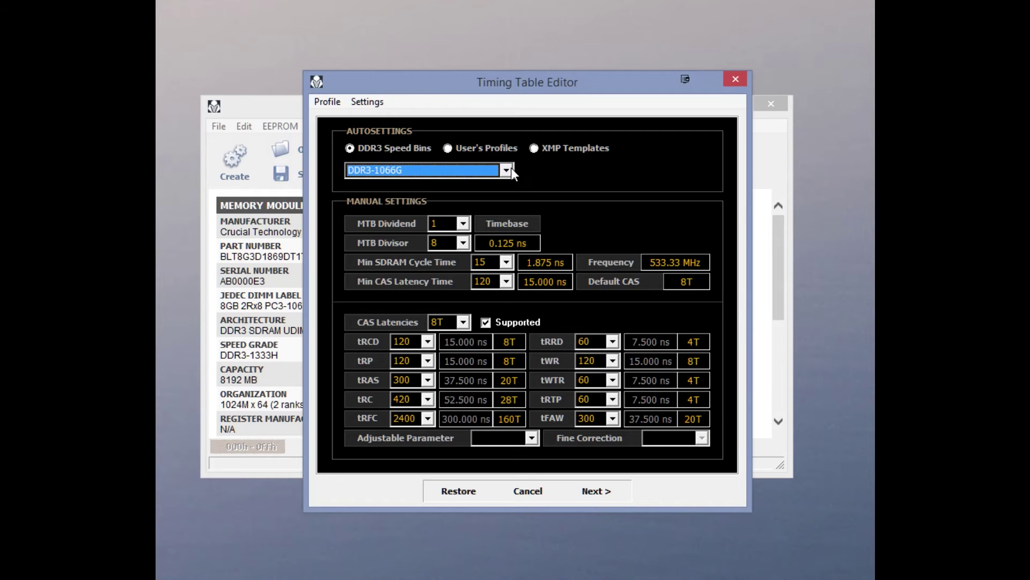
click(406, 171)
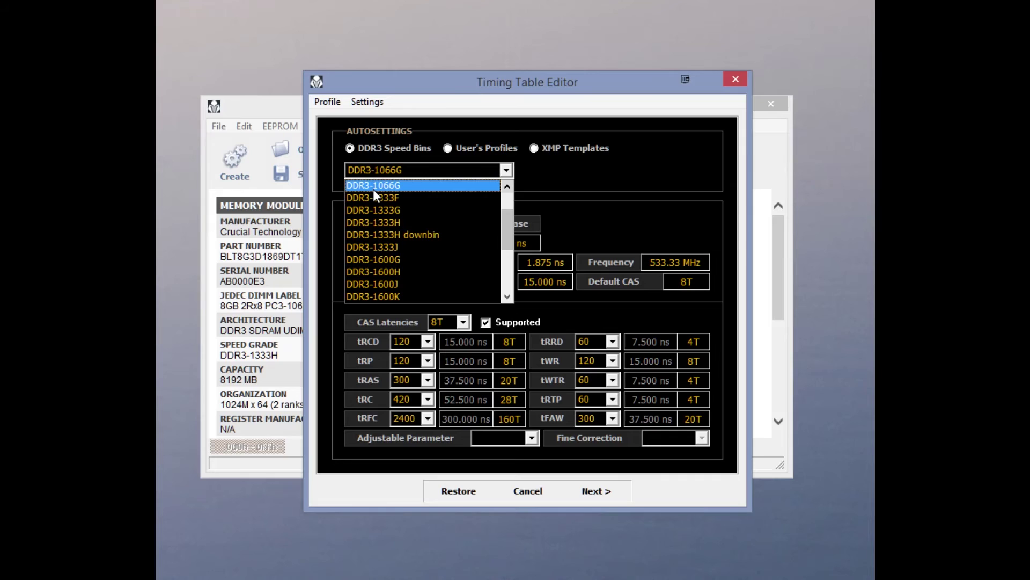
click(373, 190)
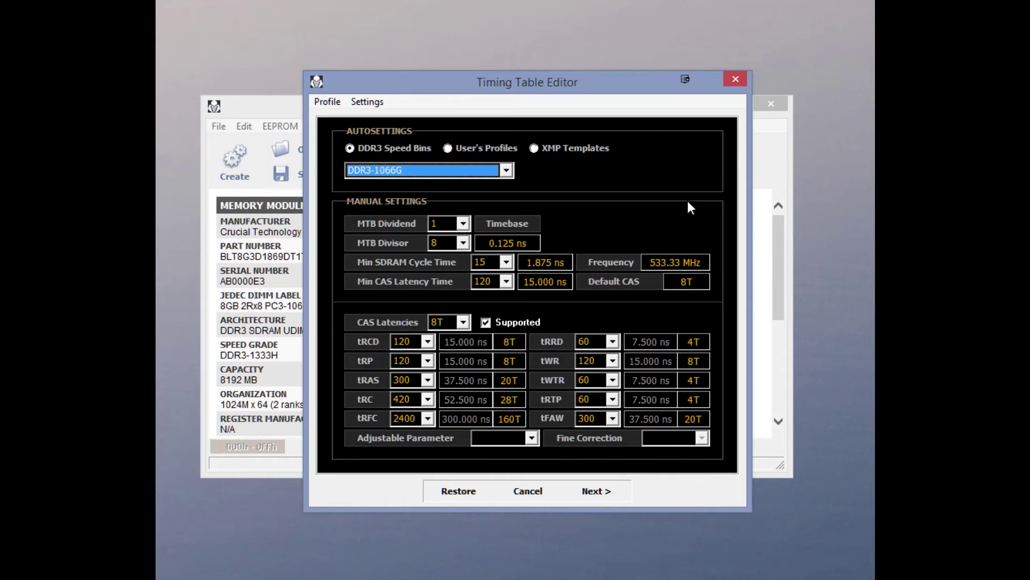
View the save preferences and programming parameters for the new timings, and close the editor without applying them
click(593, 490)
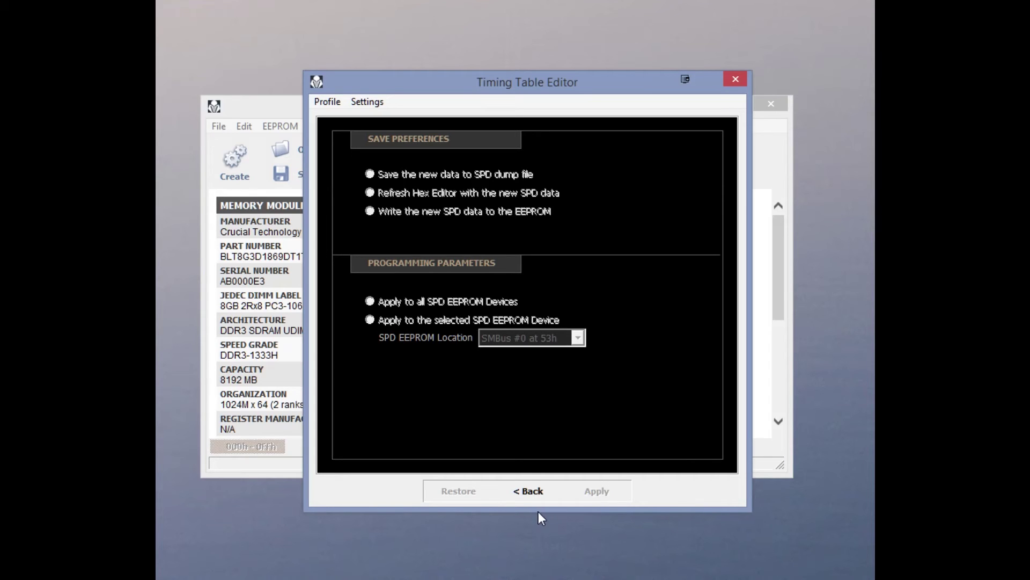
click(735, 80)
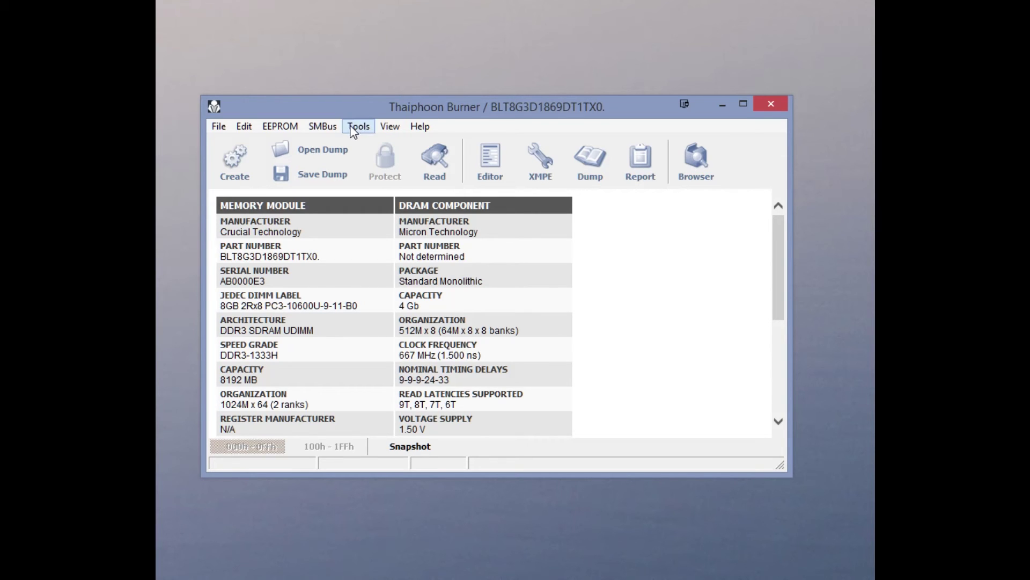
click(311, 131)
mouse_move(293, 132)
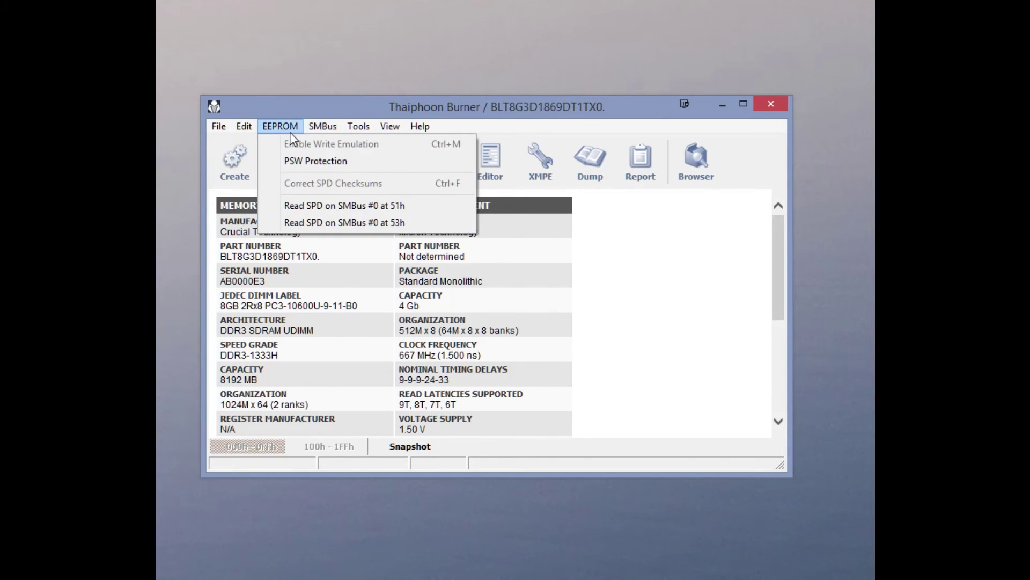
mouse_move(219, 126)
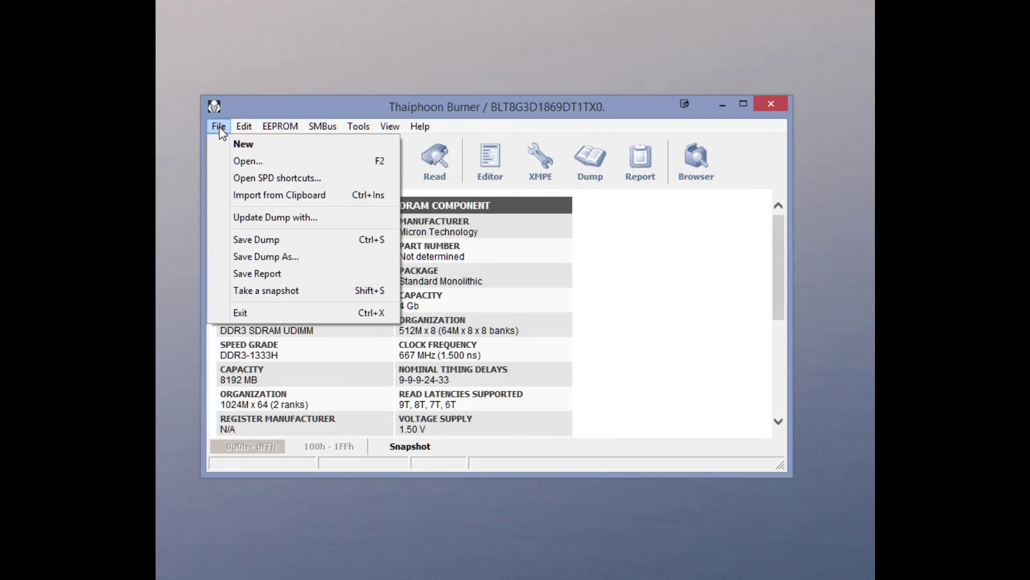
click(219, 127)
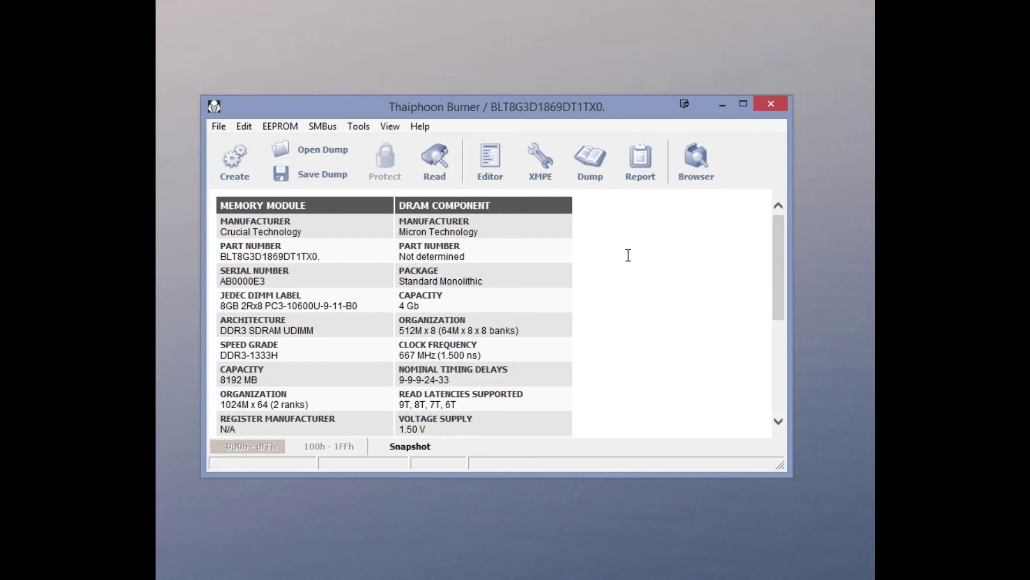
Display the module's SPD data as a hex dump and look over the available SMBus commands
click(590, 161)
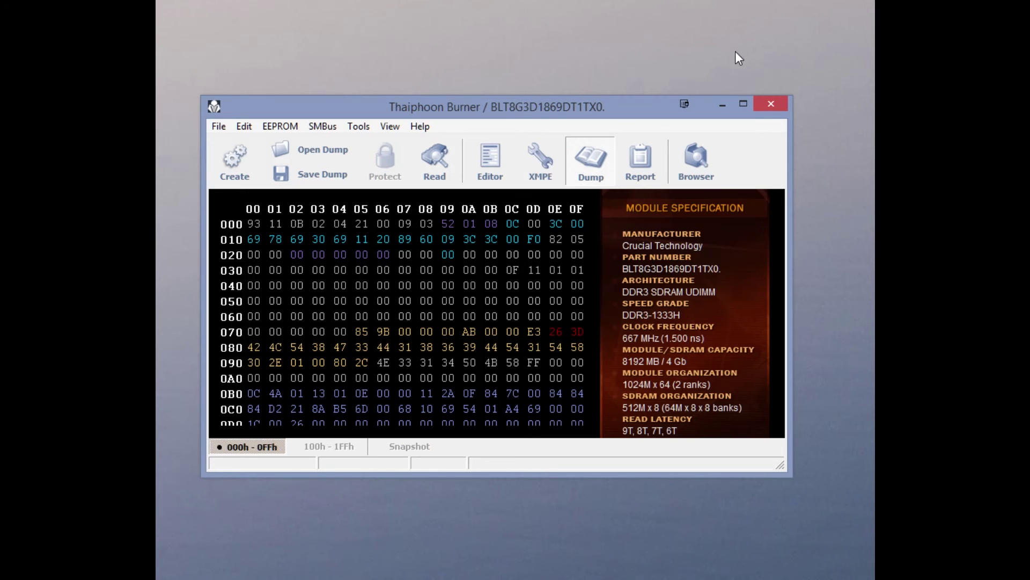
click(306, 178)
click(296, 127)
mouse_move(323, 128)
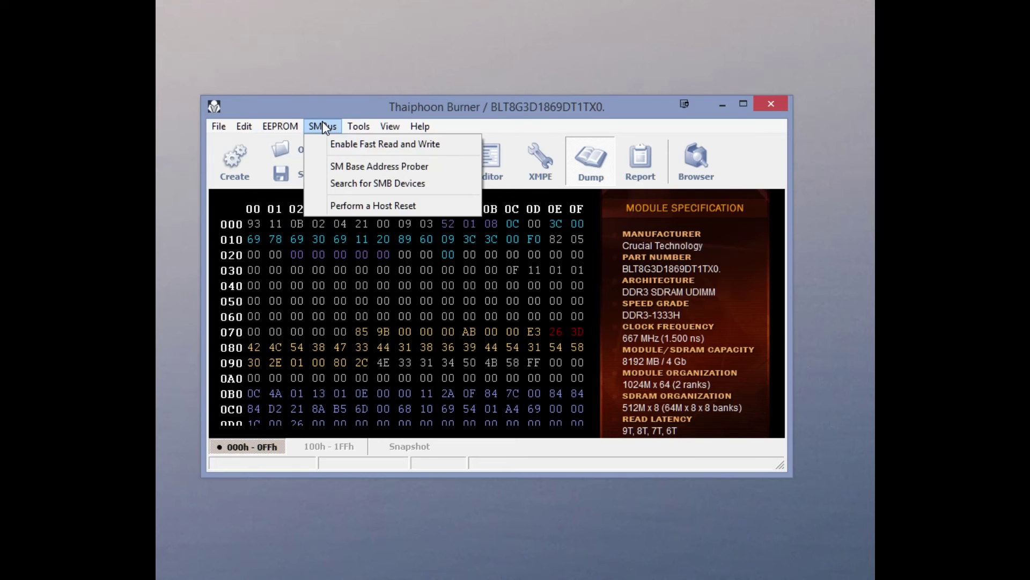
click(404, 106)
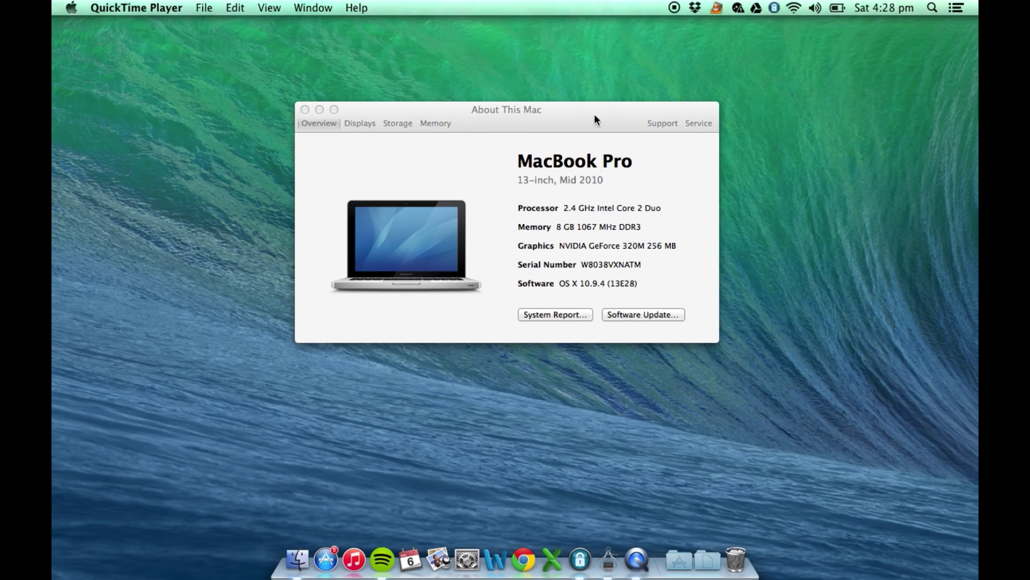
Check the installed memory and slot details in the Mac's About This Mac window and return to the overview
click(556, 239)
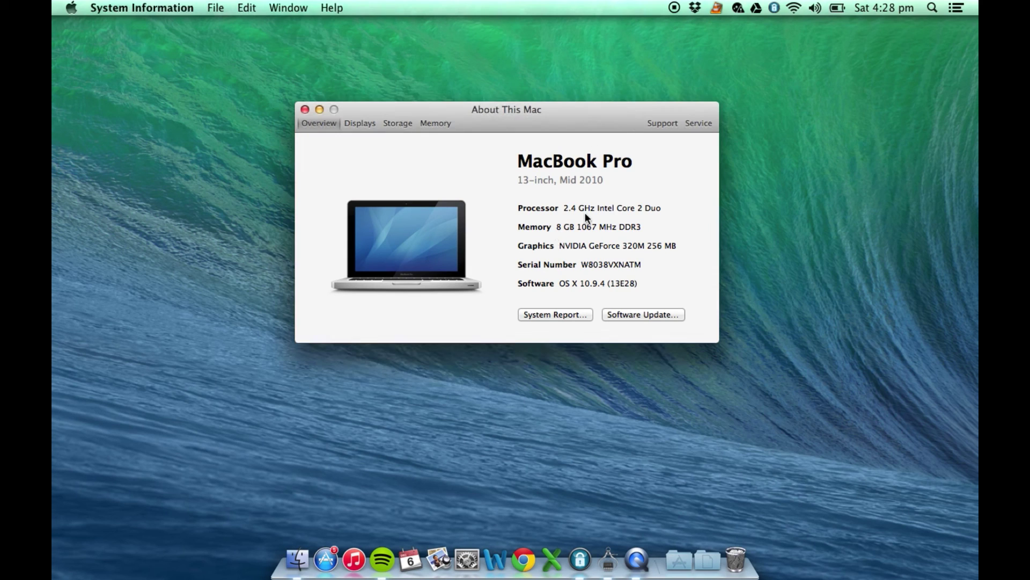
click(439, 127)
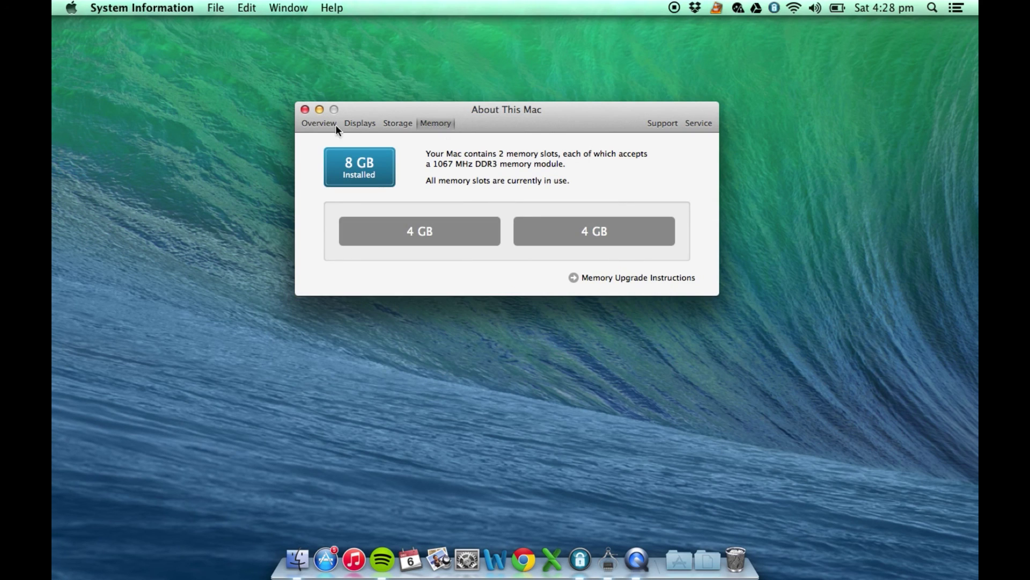
click(312, 124)
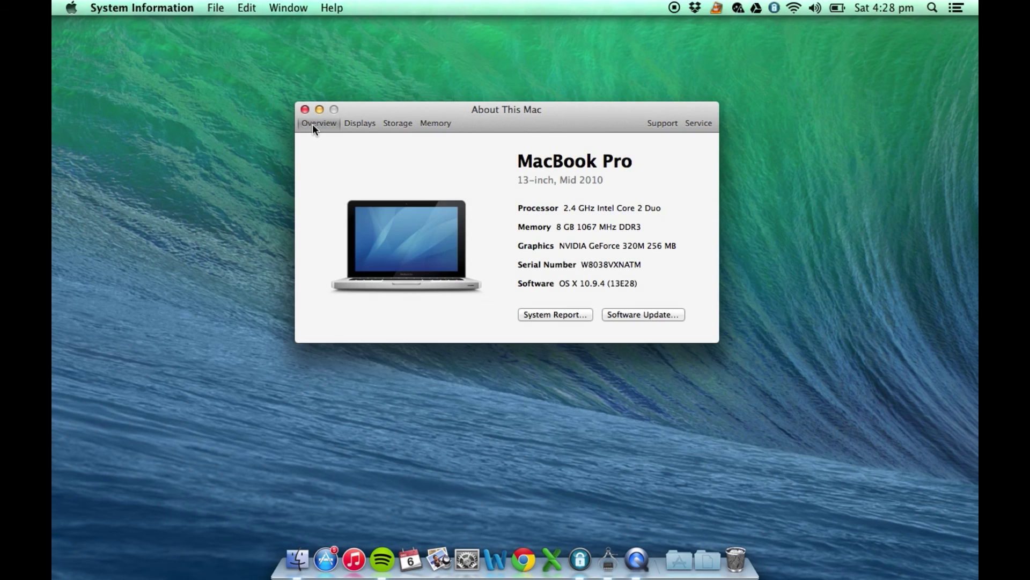